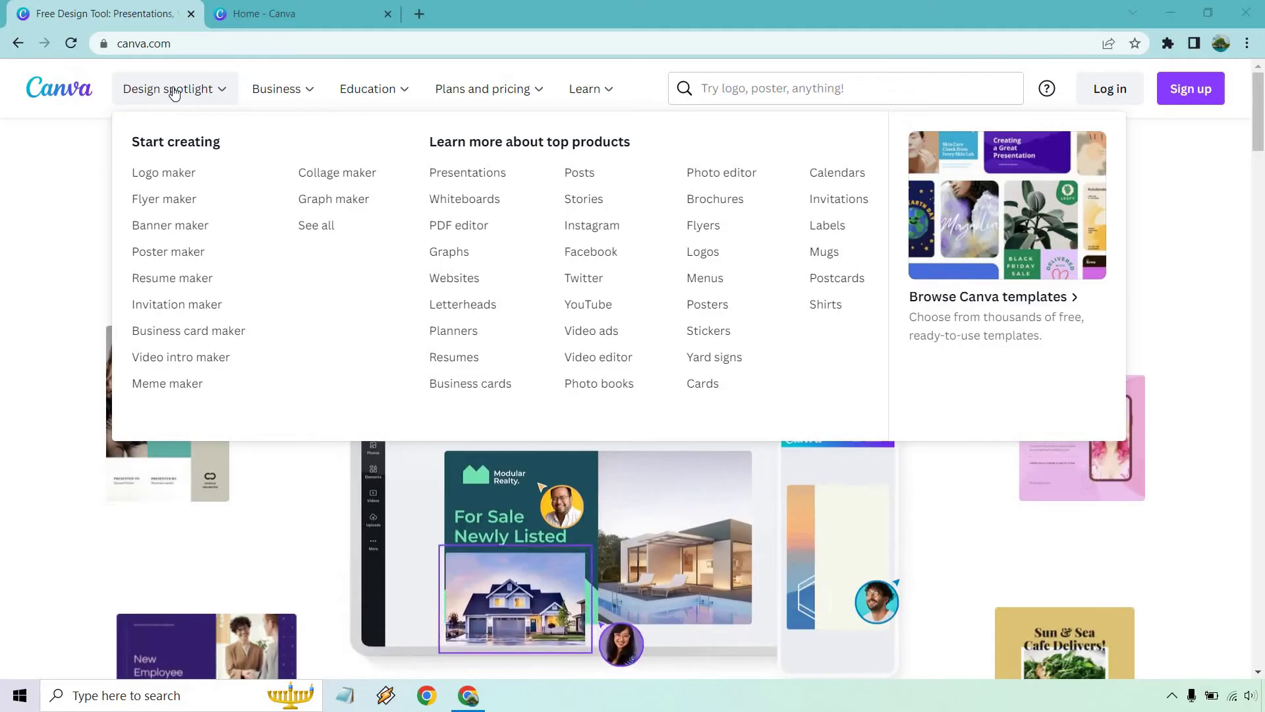
- From the logged-in Canva home page, browse the Docs, Whiteboards and Presentations template categories
{"action": "left_click", "coordinate": [294, 7]}
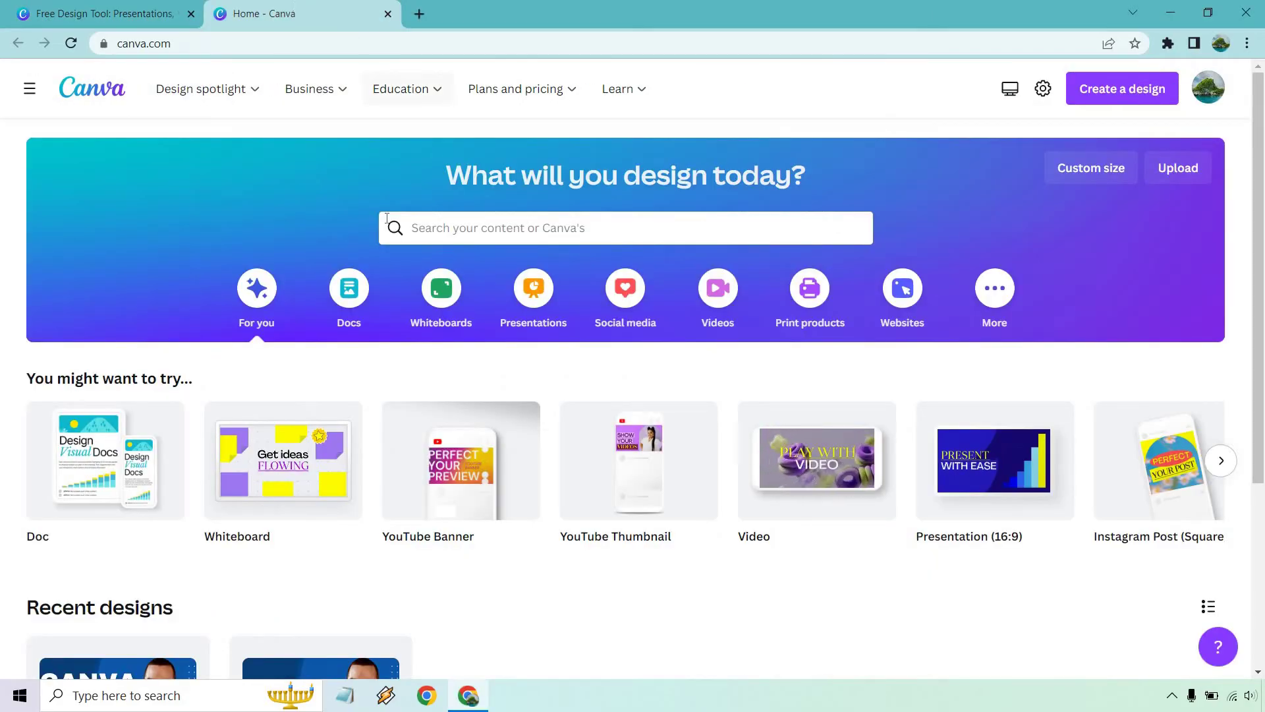
{"action": "left_click", "coordinate": [348, 289]}
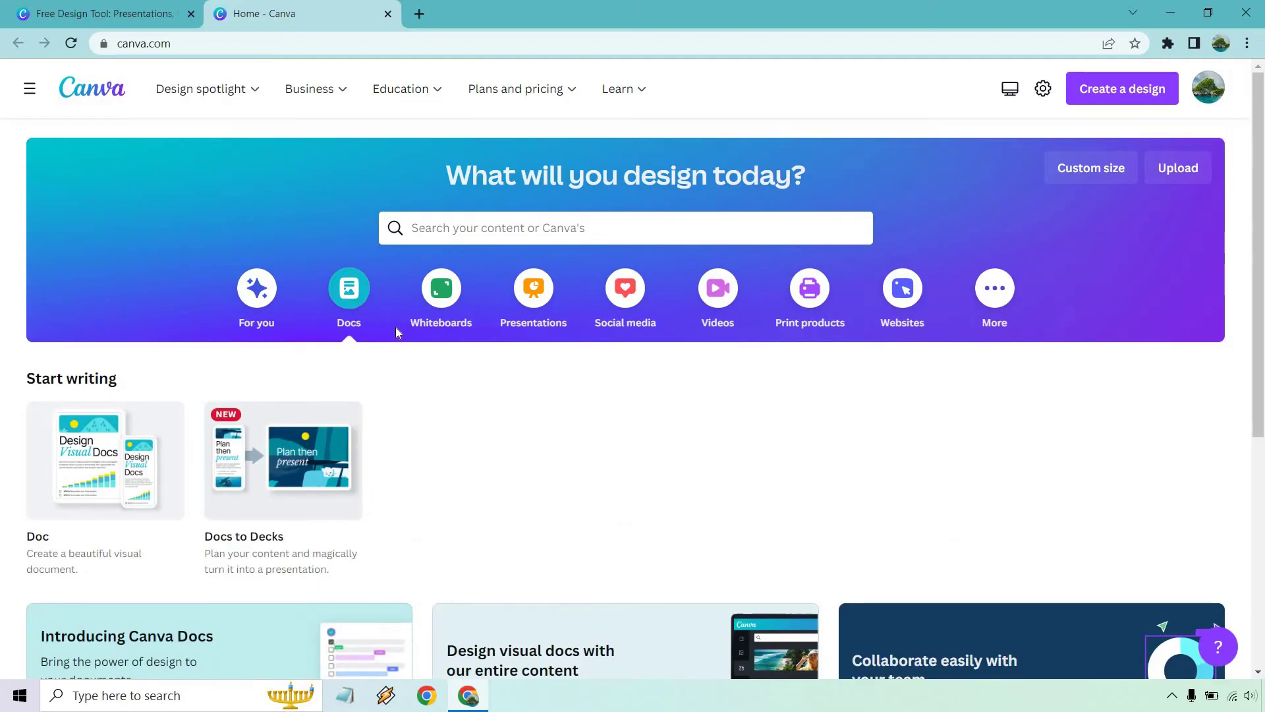
{"action": "scroll", "coordinate": [438, 286], "scroll_direction": "down", "scroll_amount": 2}
{"action": "scroll", "coordinate": [475, 395], "scroll_direction": "up", "scroll_amount": 2}
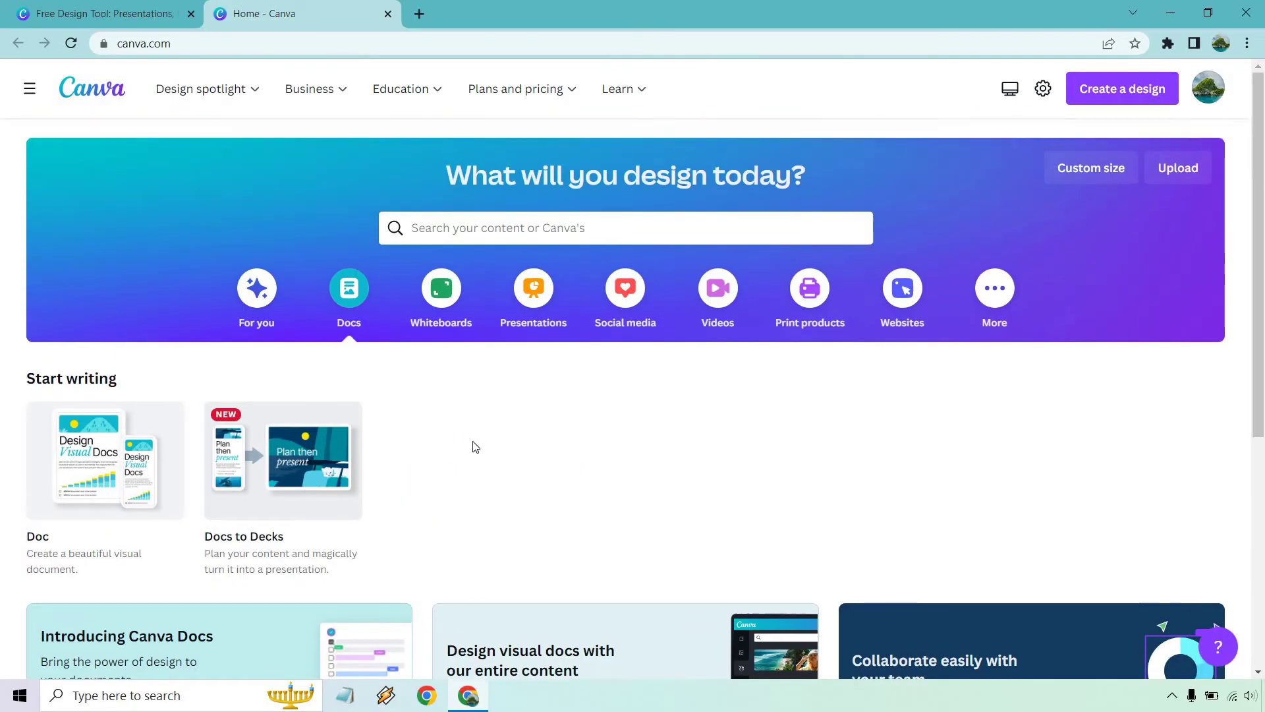
{"action": "left_click", "coordinate": [438, 305]}
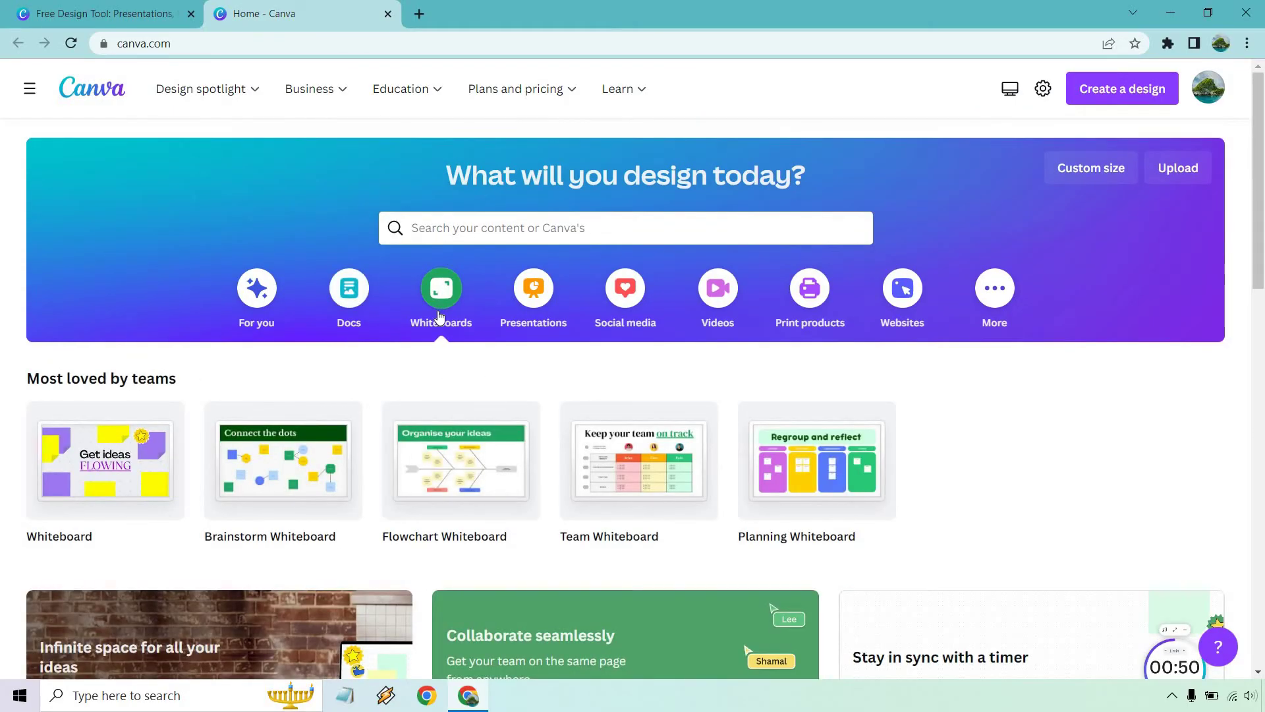
{"action": "left_click", "coordinate": [533, 299]}
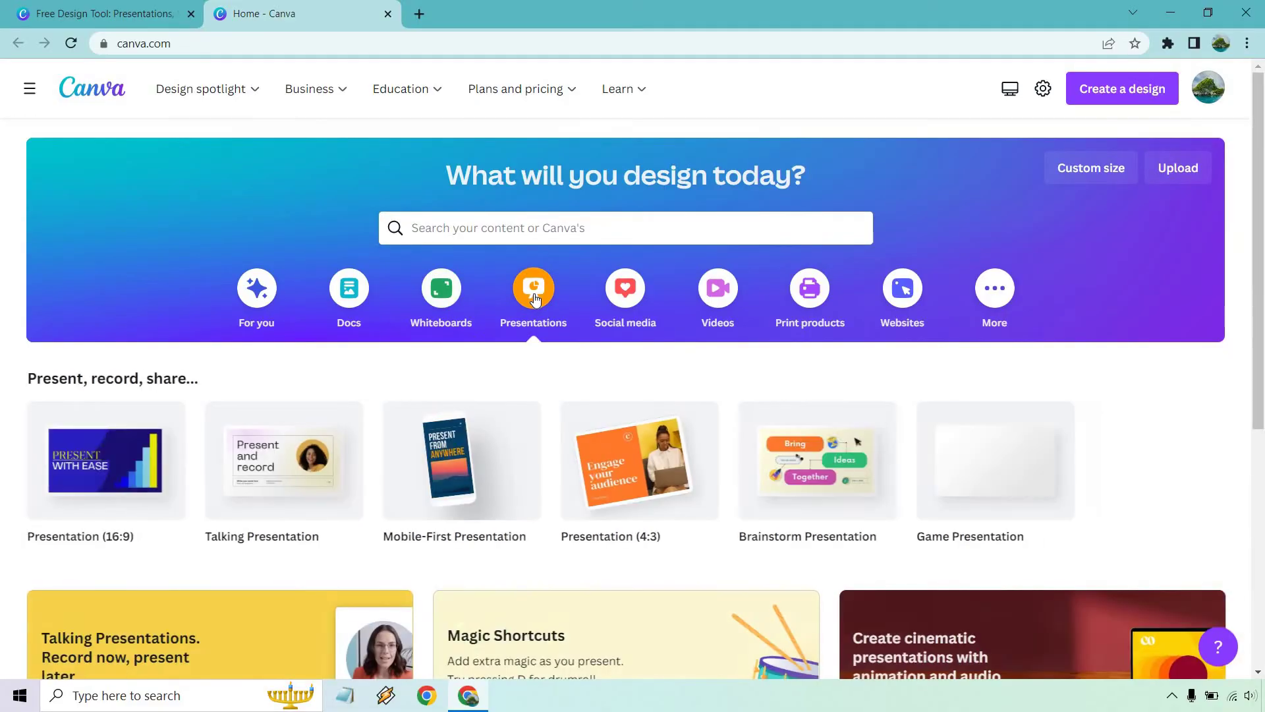
- Show the Social media category and page through its popular templates
{"action": "left_click", "coordinate": [610, 300]}
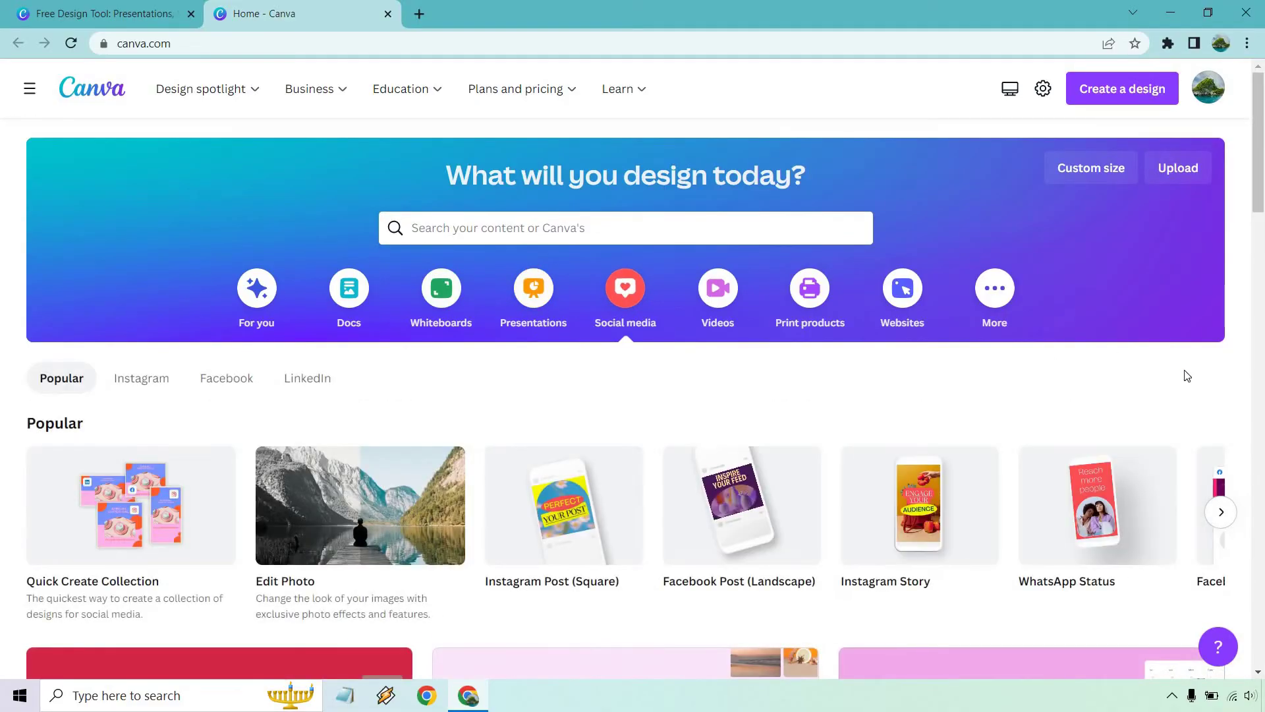
{"action": "scroll", "coordinate": [1122, 280], "scroll_direction": "down", "scroll_amount": 1}
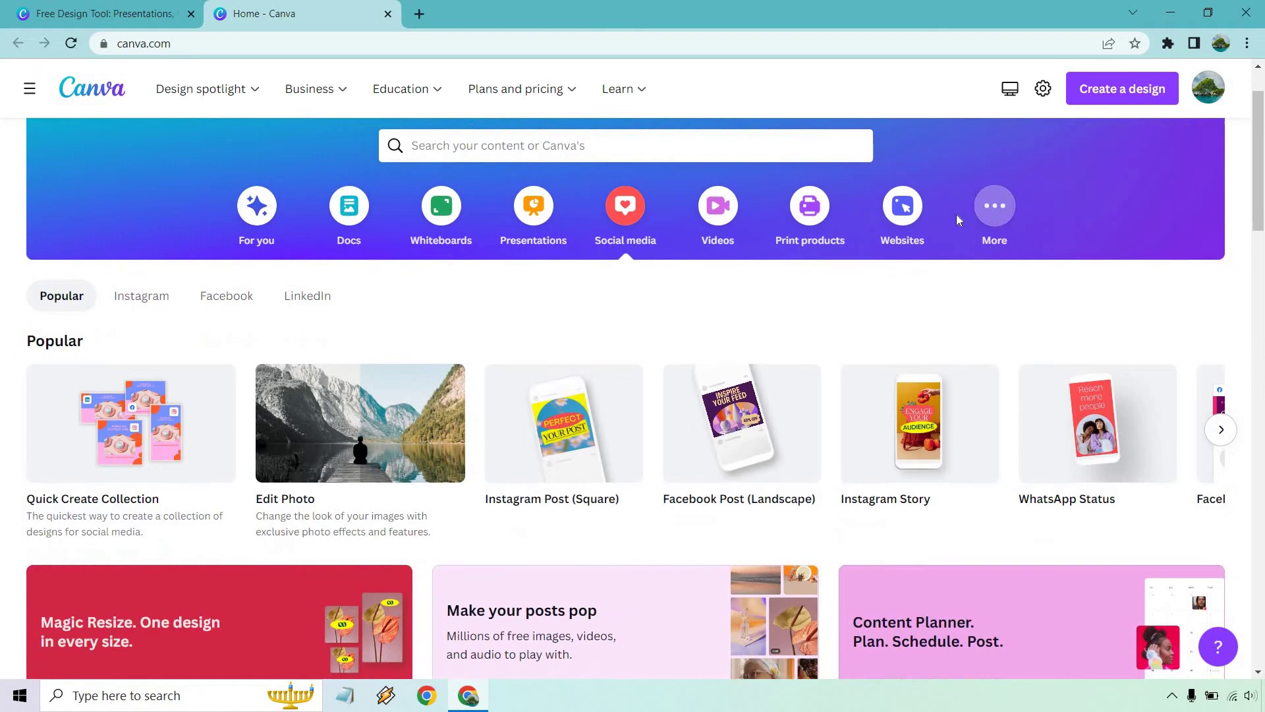
{"action": "scroll", "coordinate": [956, 215], "scroll_direction": "down", "scroll_amount": 2}
{"action": "scroll", "coordinate": [621, 431], "scroll_direction": "up", "scroll_amount": 1}
{"action": "scroll", "coordinate": [579, 417], "scroll_direction": "up", "scroll_amount": 1}
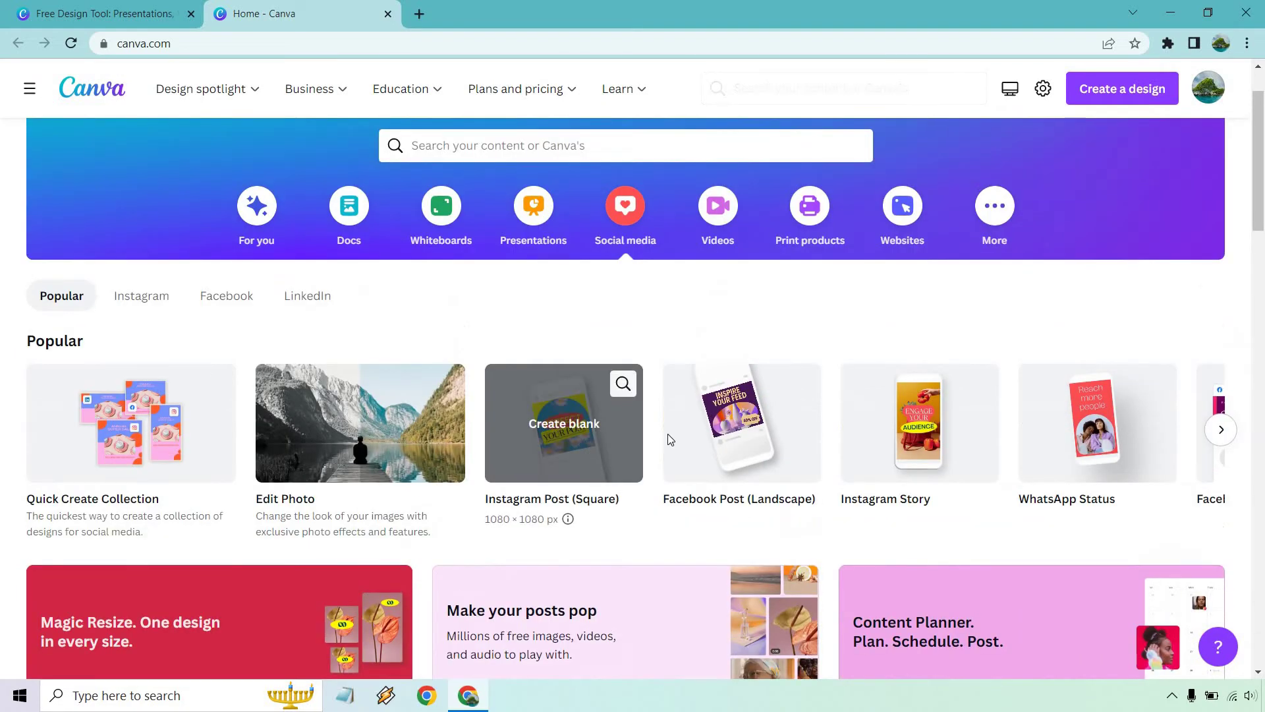
{"action": "left_click", "coordinate": [1221, 429]}
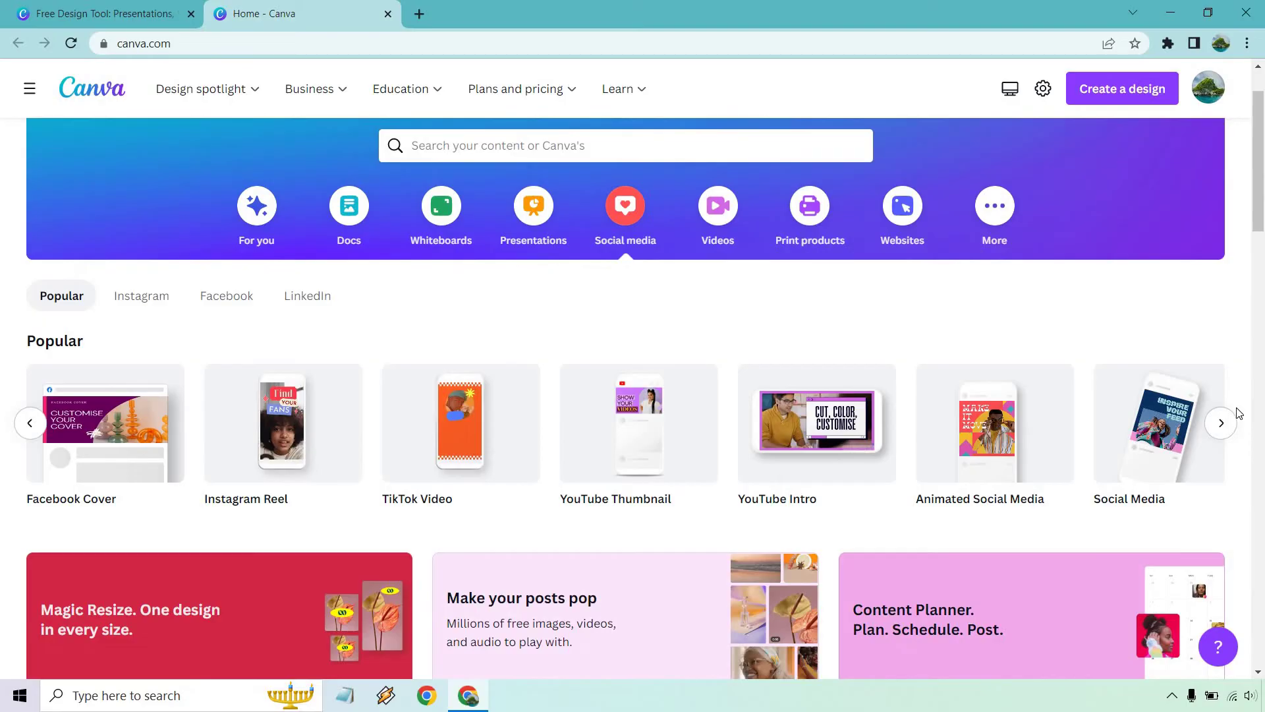
{"action": "left_click", "coordinate": [1223, 425]}
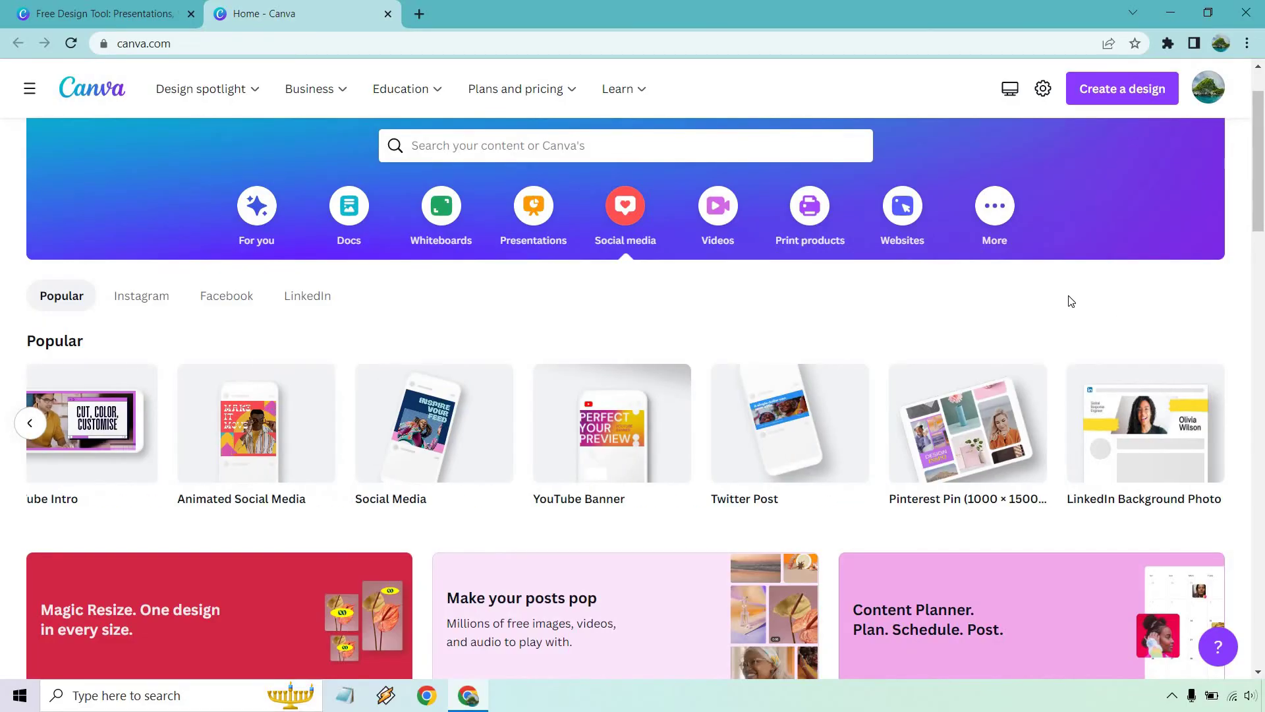
- Browse the Videos, Print products, Websites and More design categories
{"action": "left_click", "coordinate": [716, 221]}
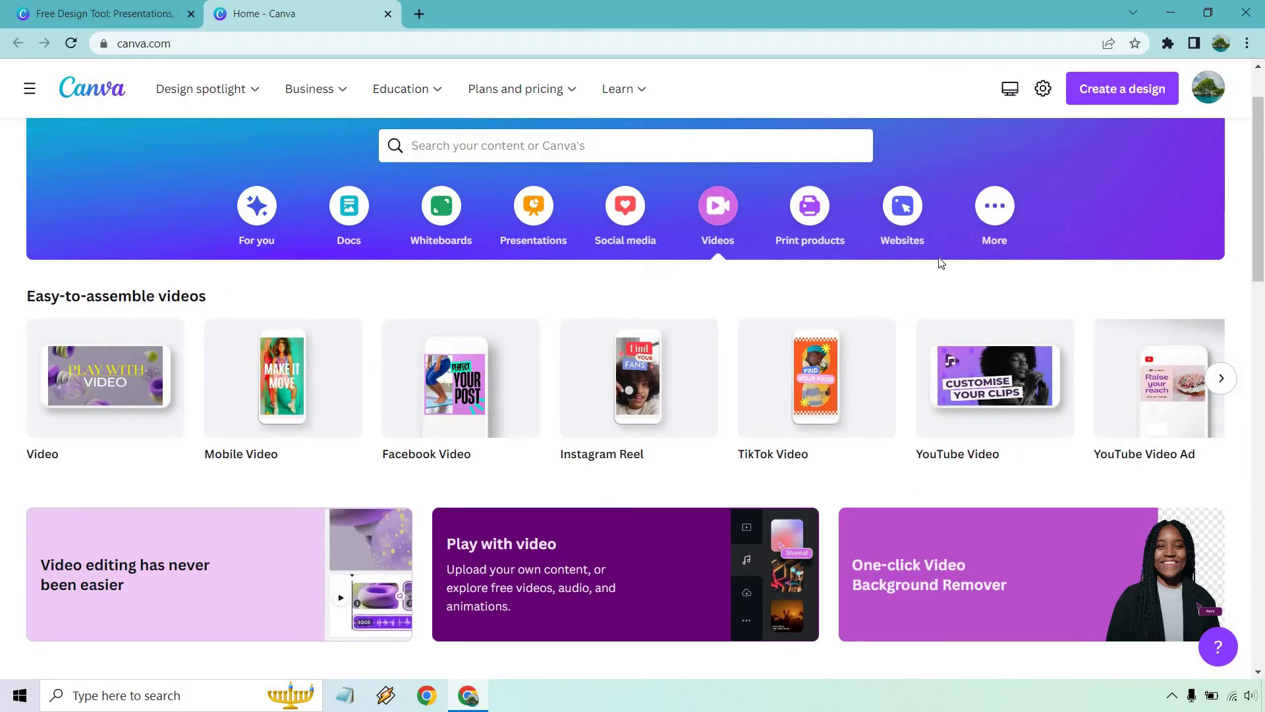
{"action": "left_click", "coordinate": [820, 221]}
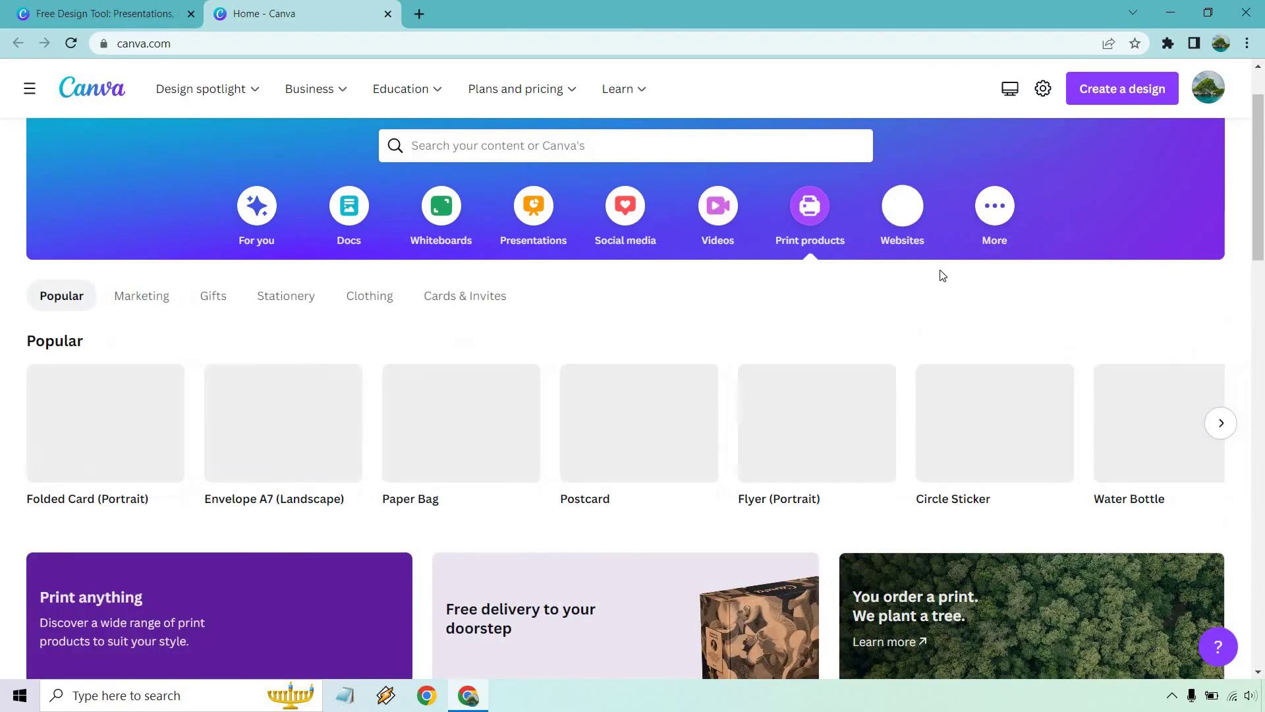
{"action": "left_click", "coordinate": [905, 209]}
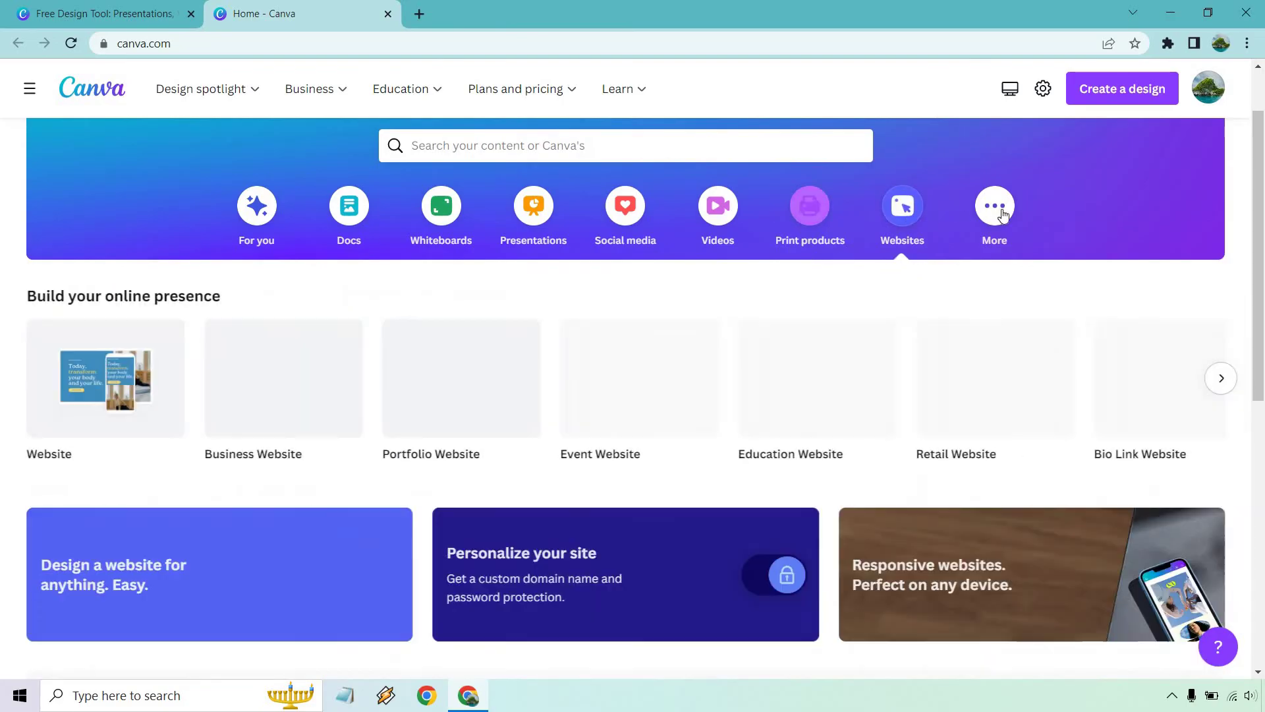
{"action": "left_click", "coordinate": [995, 206]}
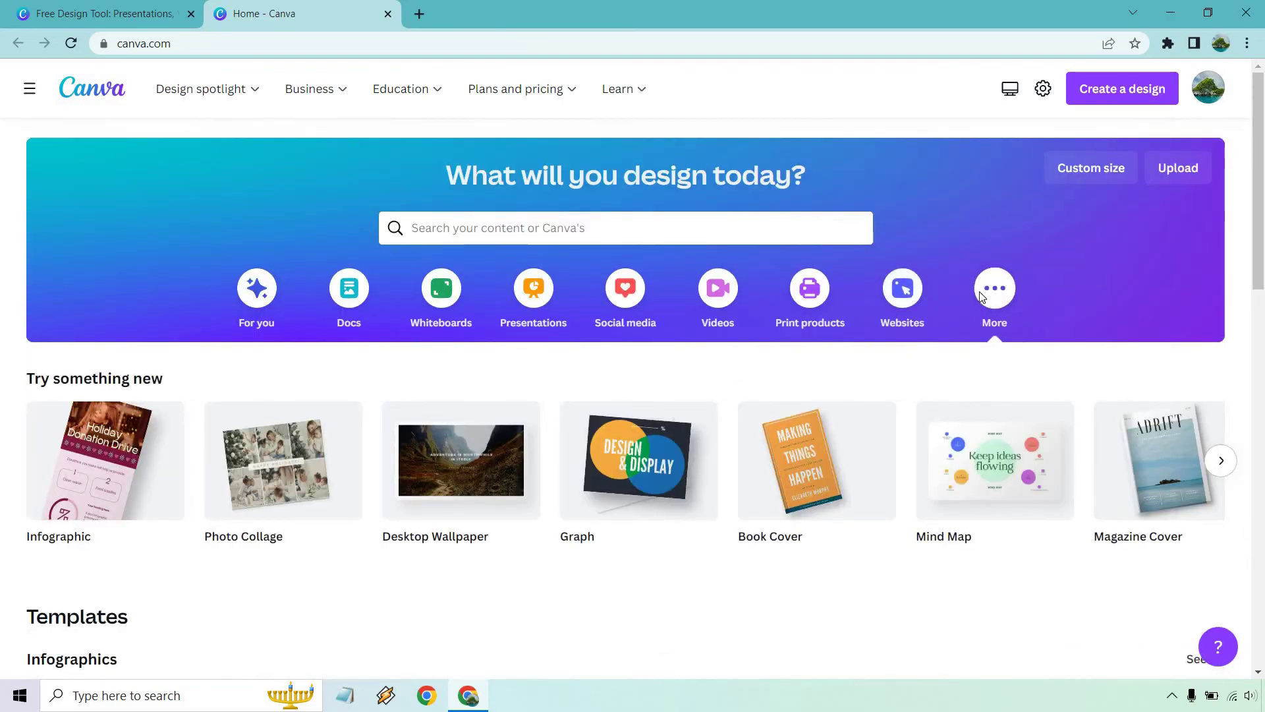
{"action": "scroll", "coordinate": [995, 283], "scroll_direction": "down", "scroll_amount": 2}
{"action": "scroll", "coordinate": [986, 284], "scroll_direction": "up", "scroll_amount": 1}
{"action": "scroll", "coordinate": [1147, 295], "scroll_direction": "up", "scroll_amount": 1}
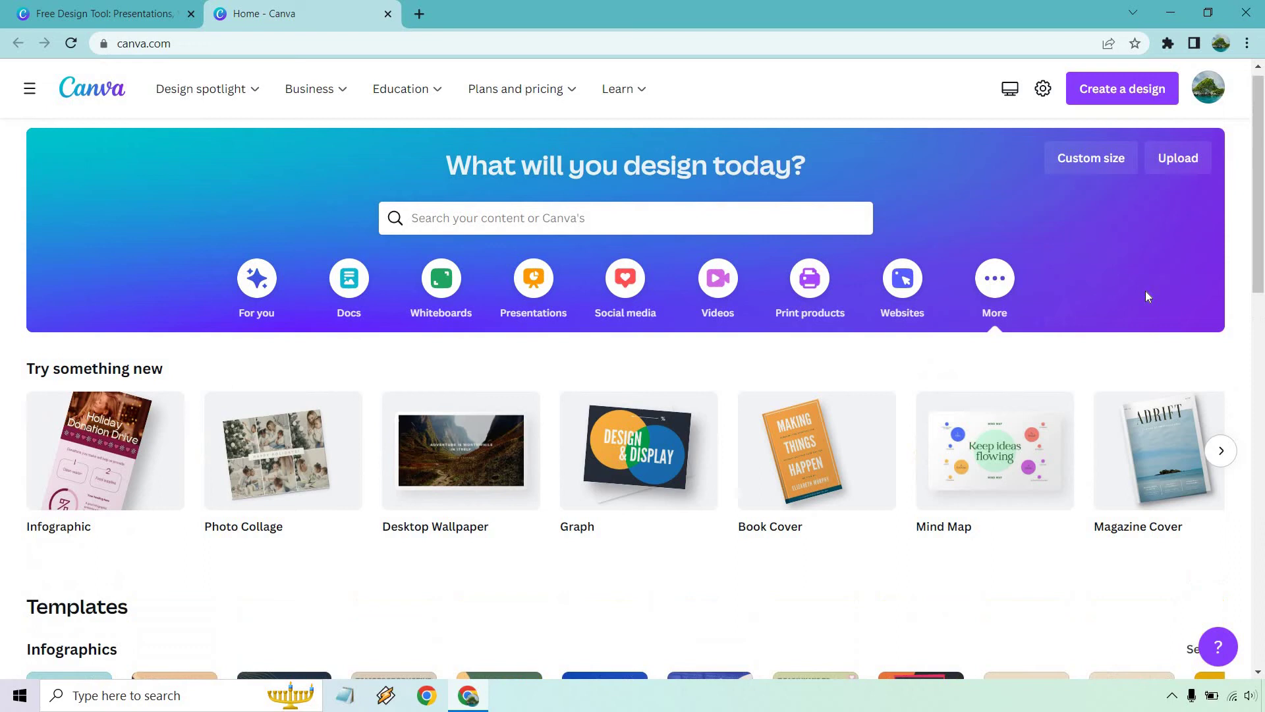
{"action": "left_click", "coordinate": [626, 288]}
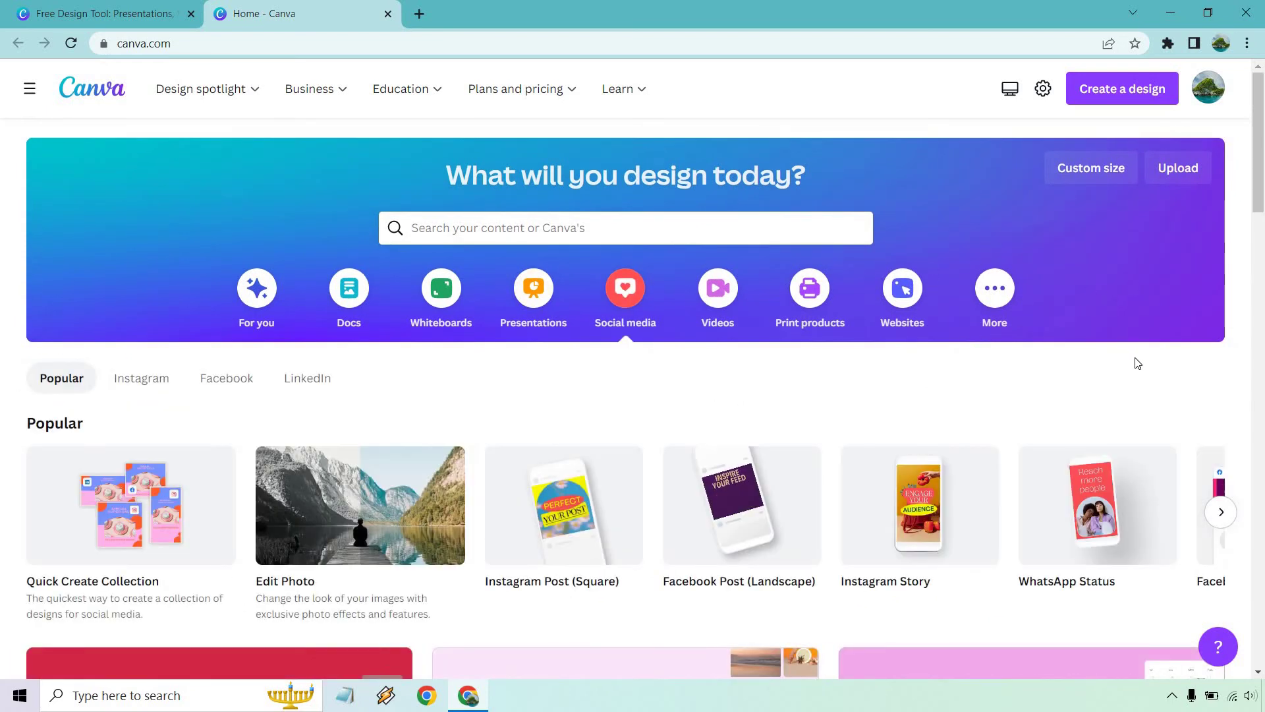